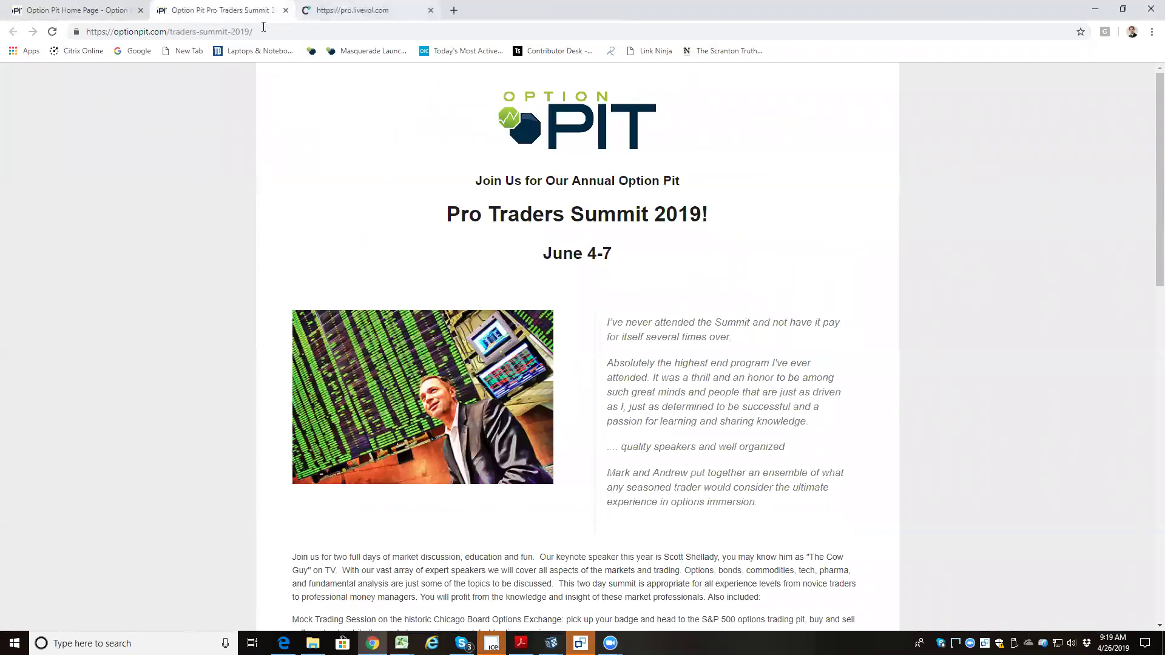
pyautogui.click(263, 32)
pyautogui.write('w')
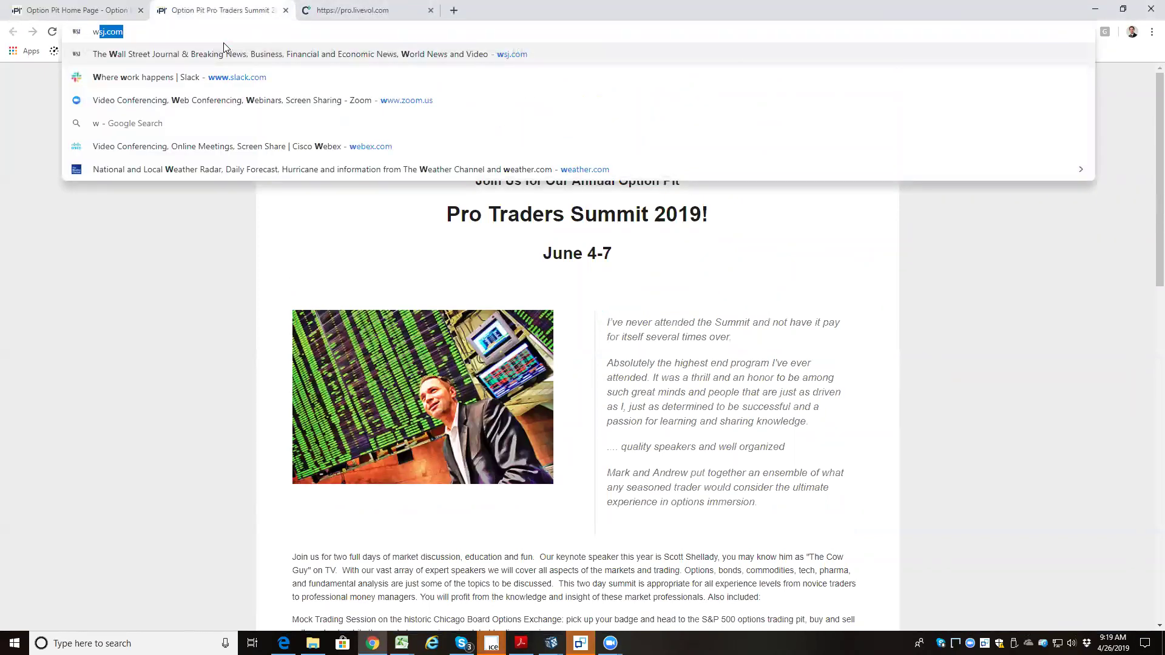
pyautogui.write('ww.option')
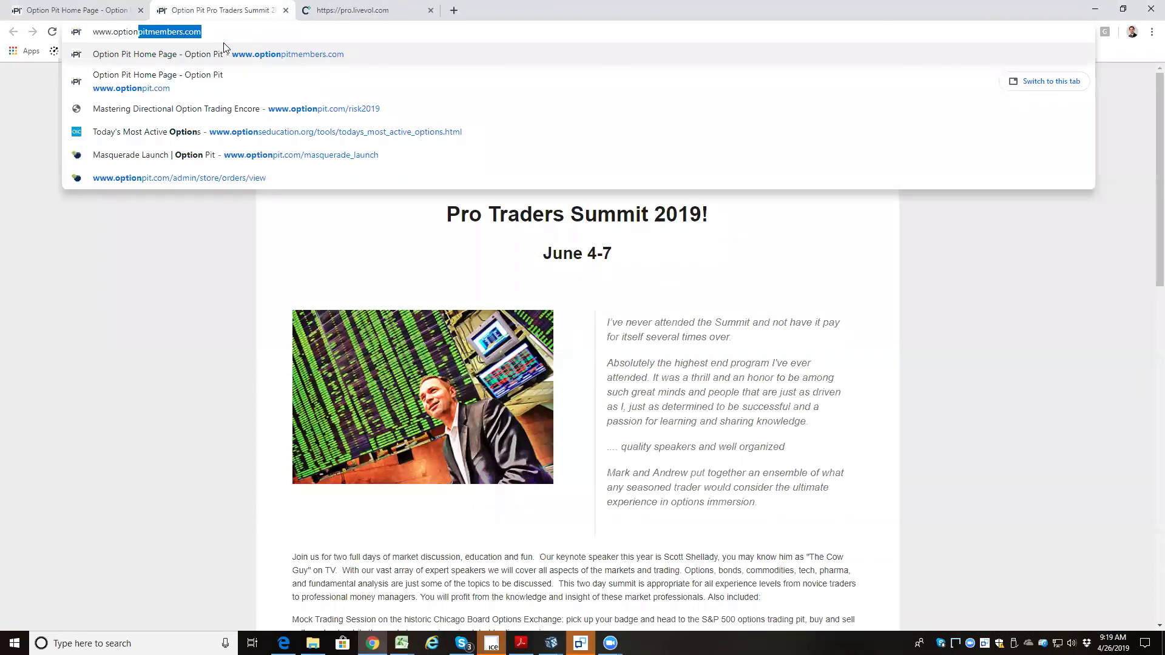
pyautogui.write('pit.com/')
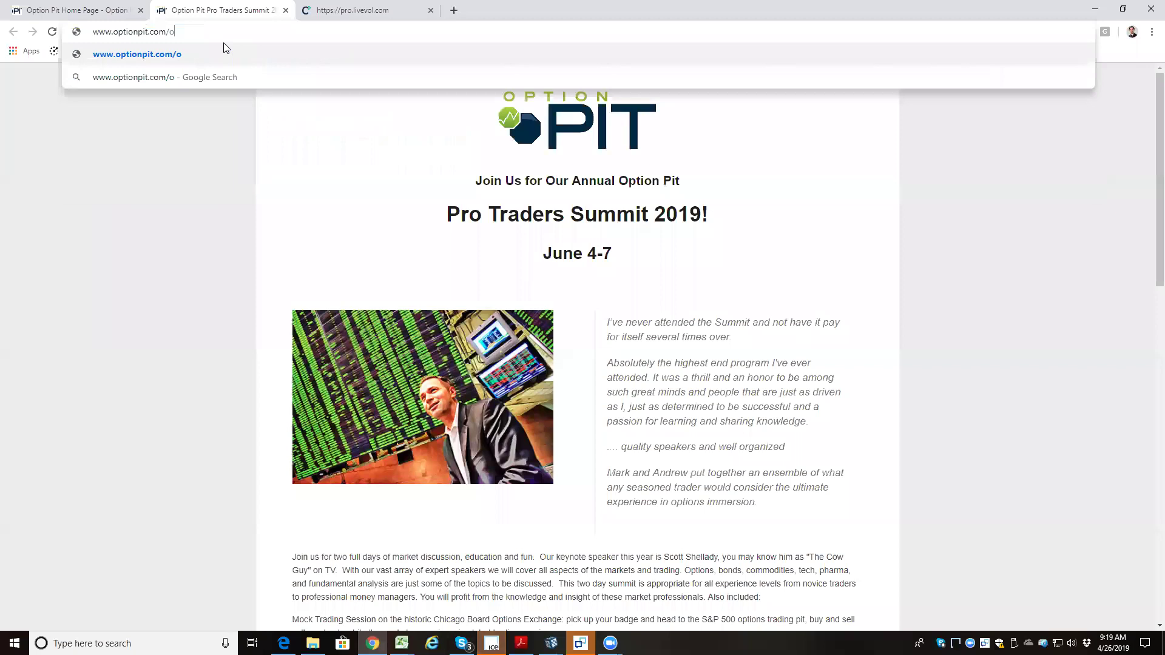
pyautogui.write('stock')
pyautogui.press('Return')
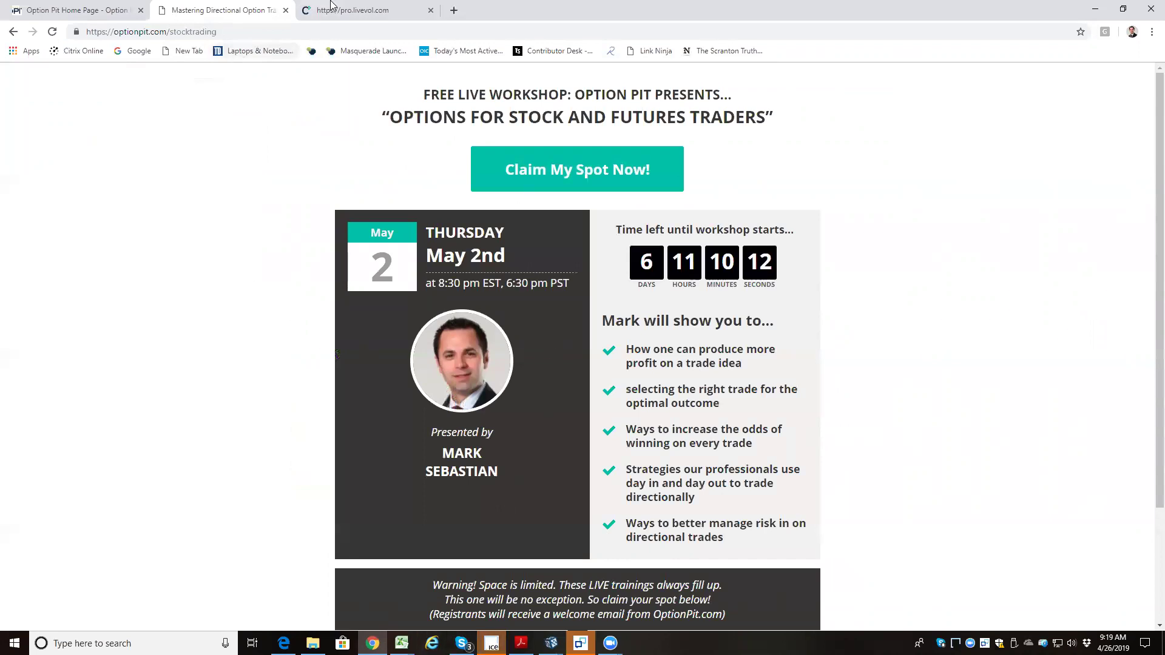
# Step: Switch to the pro.livevol.com tab and dismiss the chat notification
pyautogui.click(334, 8)
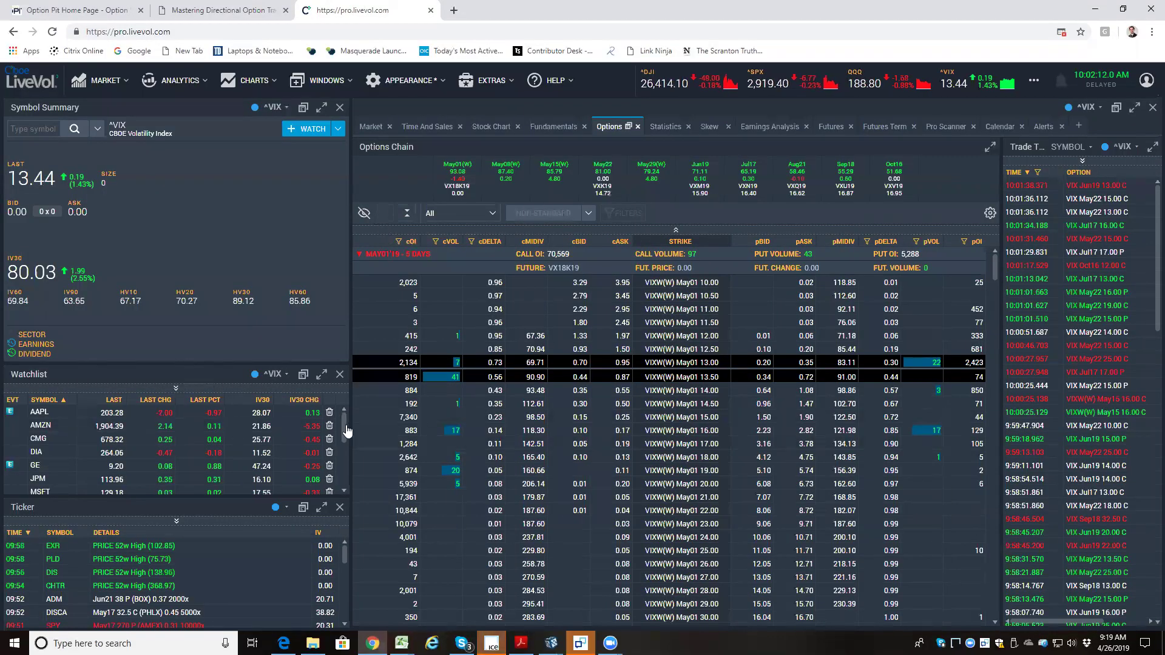
pyautogui.moveTo(343, 424); pyautogui.dragTo(345, 461)
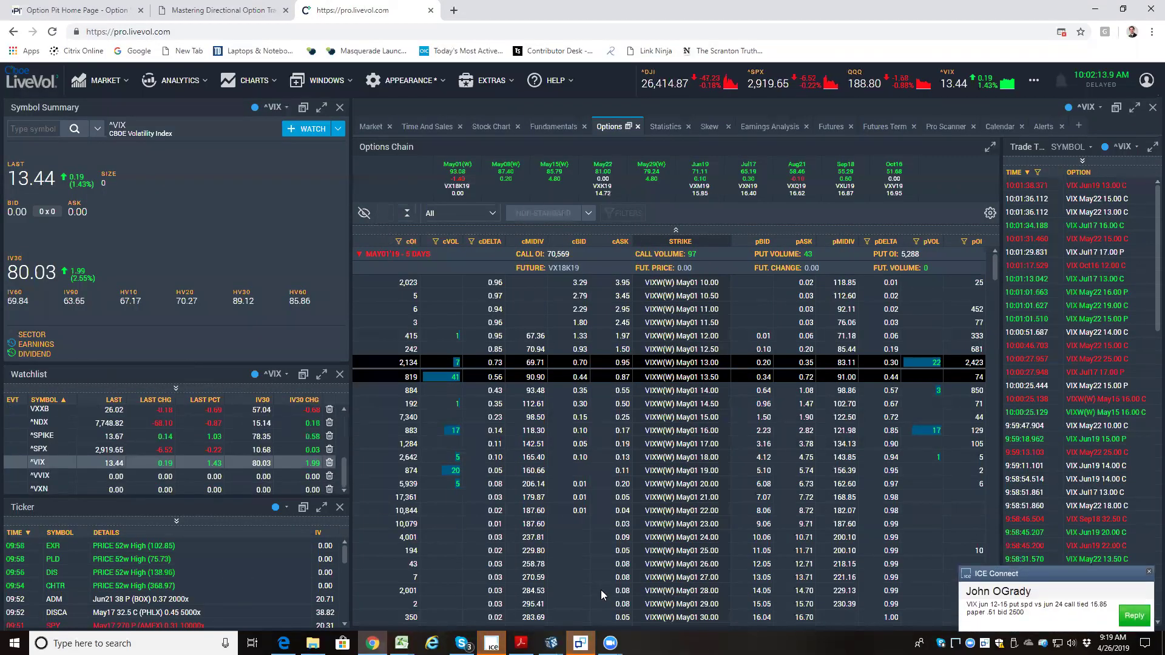
pyautogui.click(1147, 574)
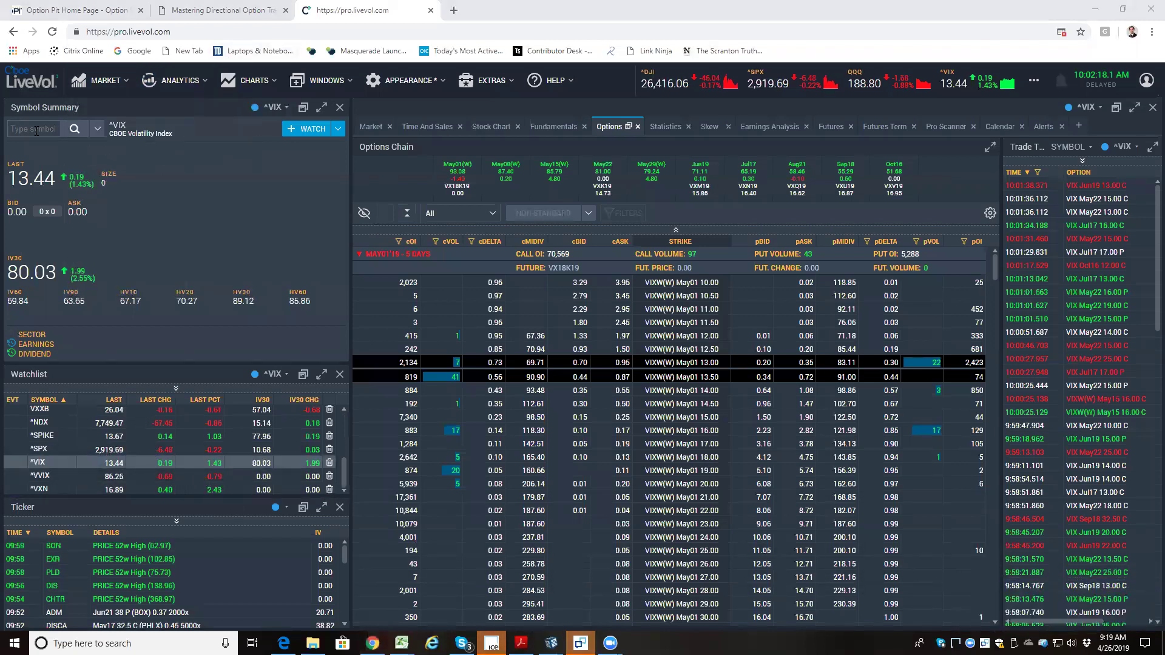
# Step: Load AMZN, XOM, CVX and finally AAPL in the Symbol Summary
pyautogui.click(36, 129)
pyautogui.write('amzn')
pyautogui.press('Return')
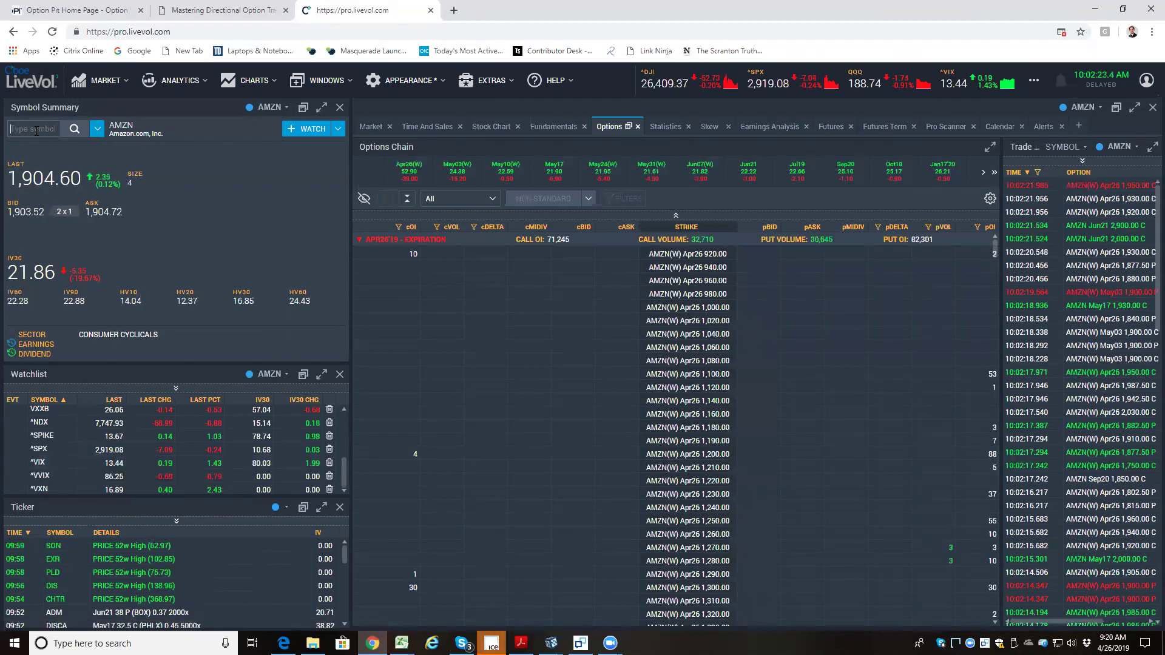
pyautogui.write('xom')
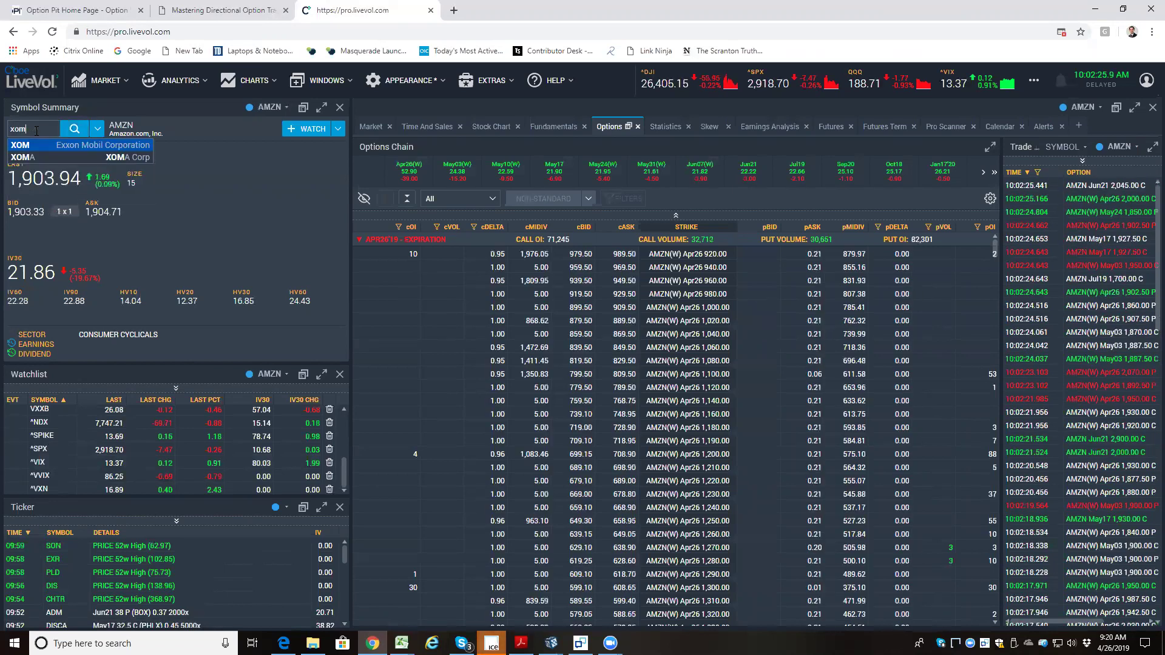
pyautogui.press('Return')
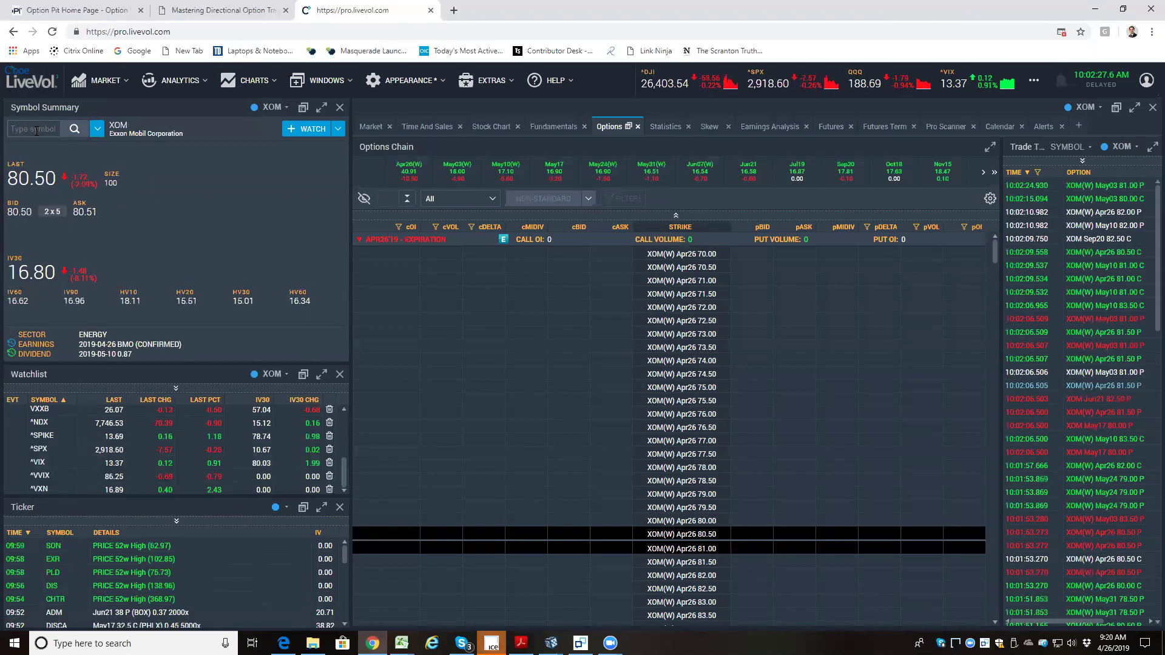
pyautogui.write('cvx')
pyautogui.press('Return')
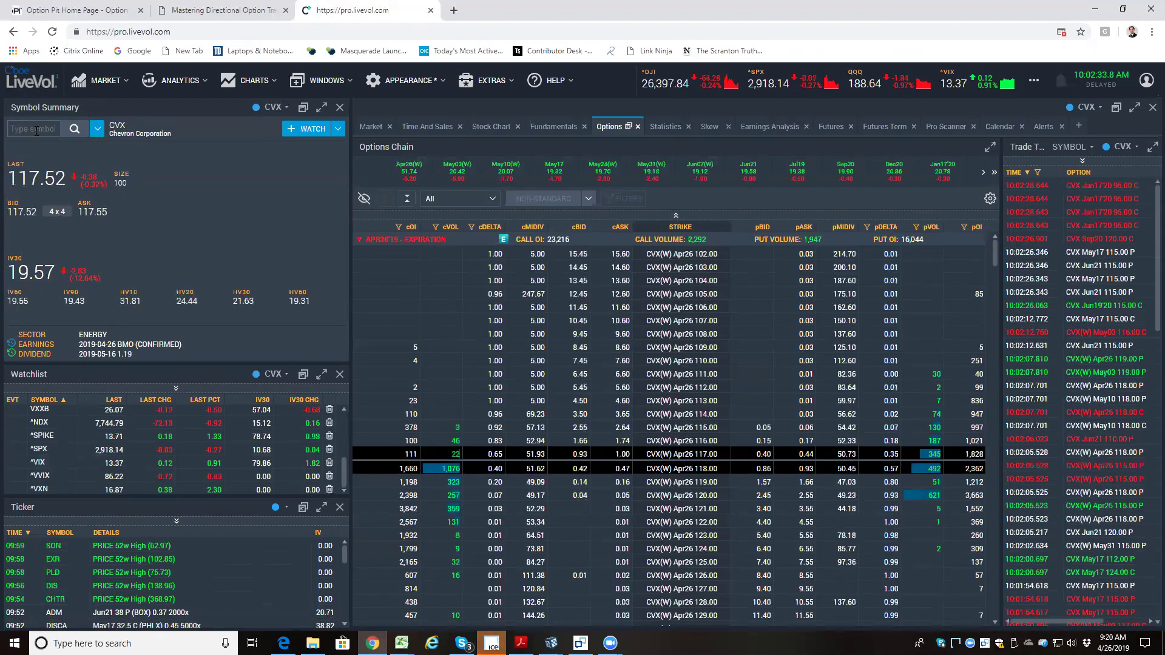
pyautogui.write('a')
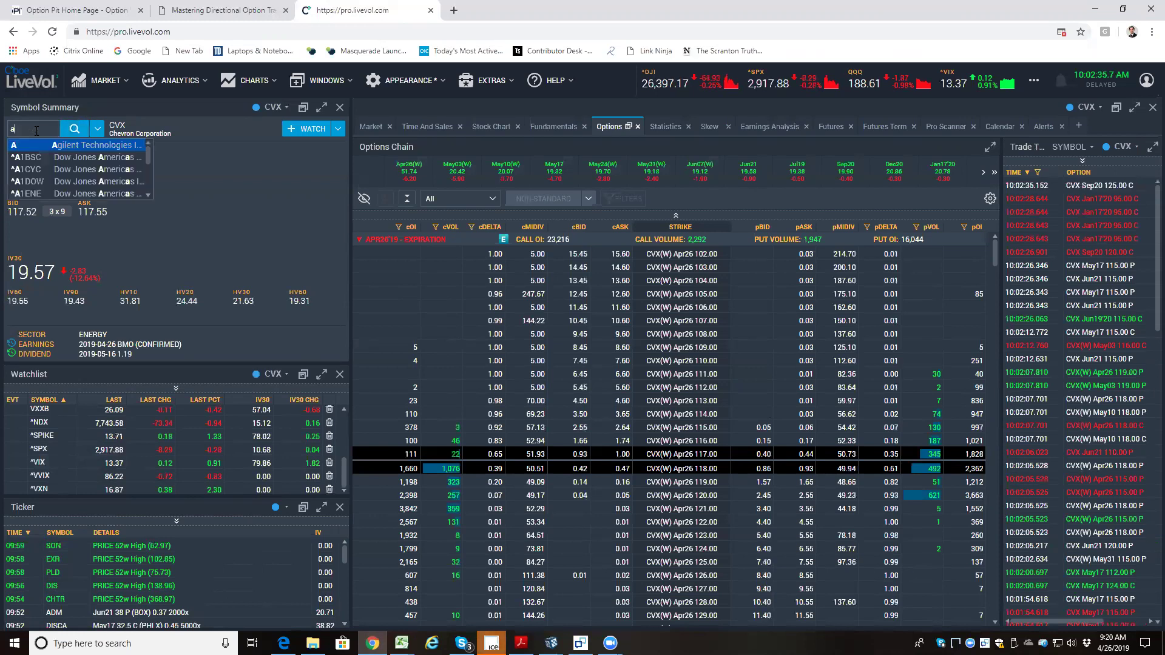
pyautogui.write('apl')
pyautogui.press('Return')
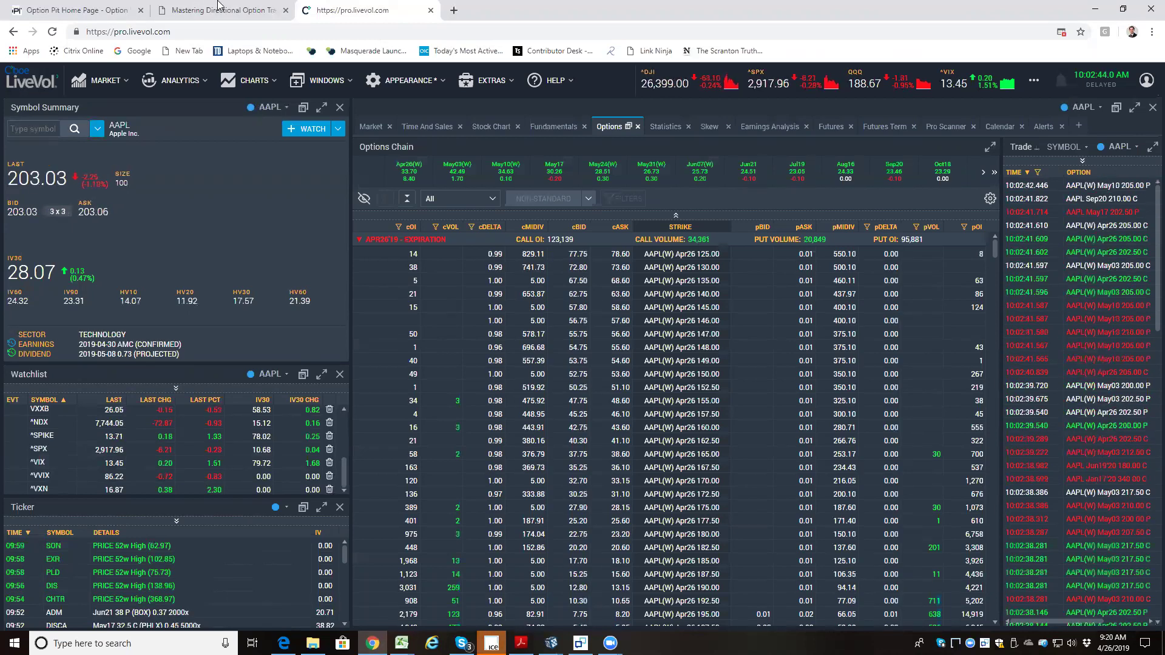
# Step: Switch the panels to ^NDX from the watchlist, then load MSFT and FB
pyautogui.click(40, 423)
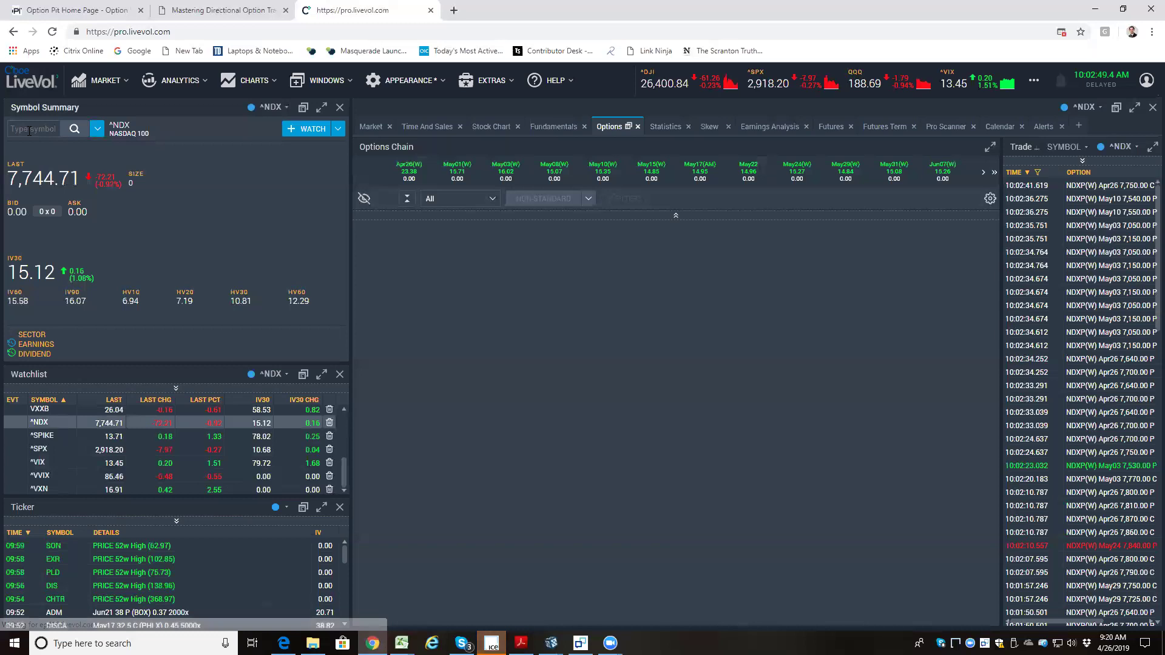
pyautogui.click(28, 131)
pyautogui.write('MSFT')
pyautogui.press('Return')
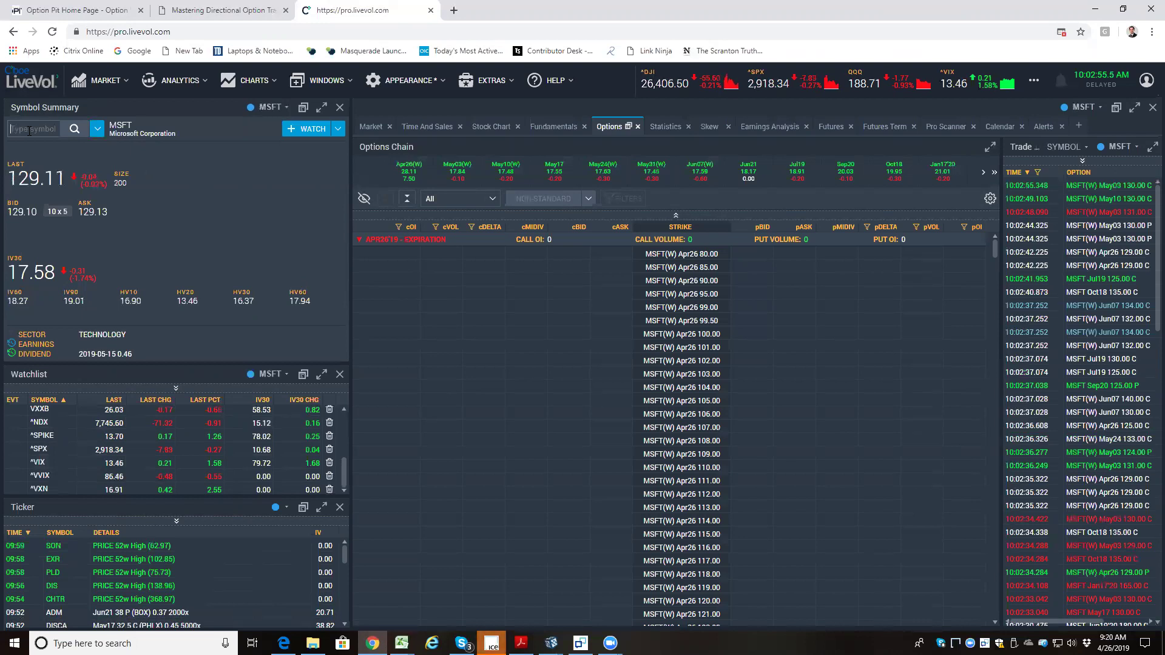
pyautogui.write('fb')
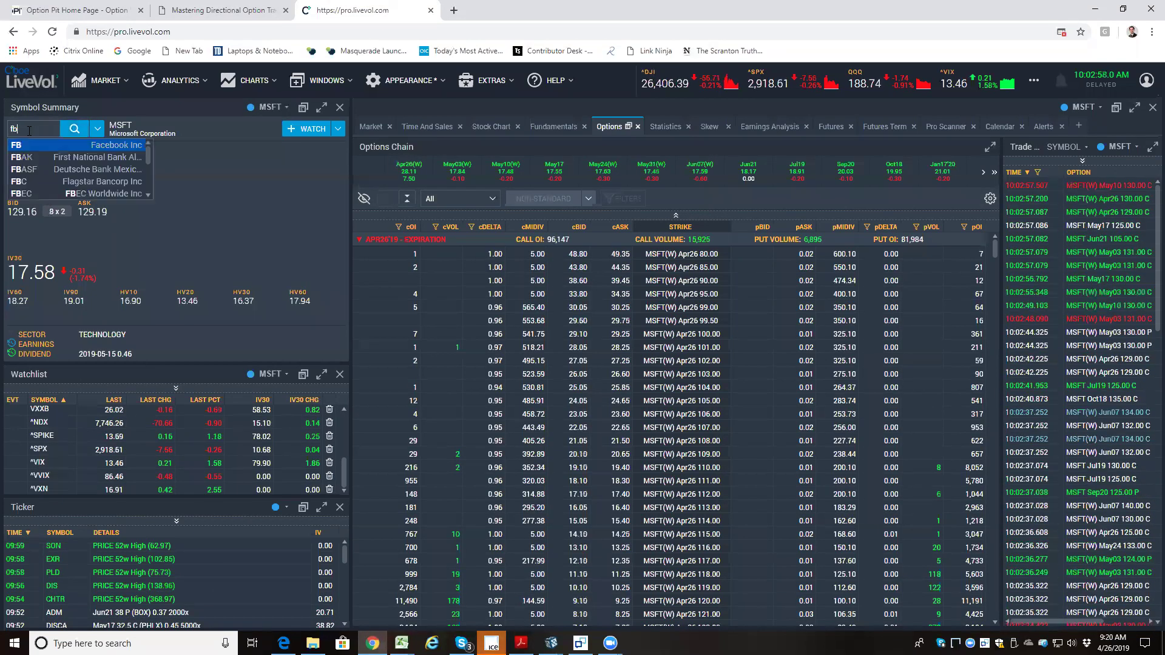
pyautogui.press('Return')
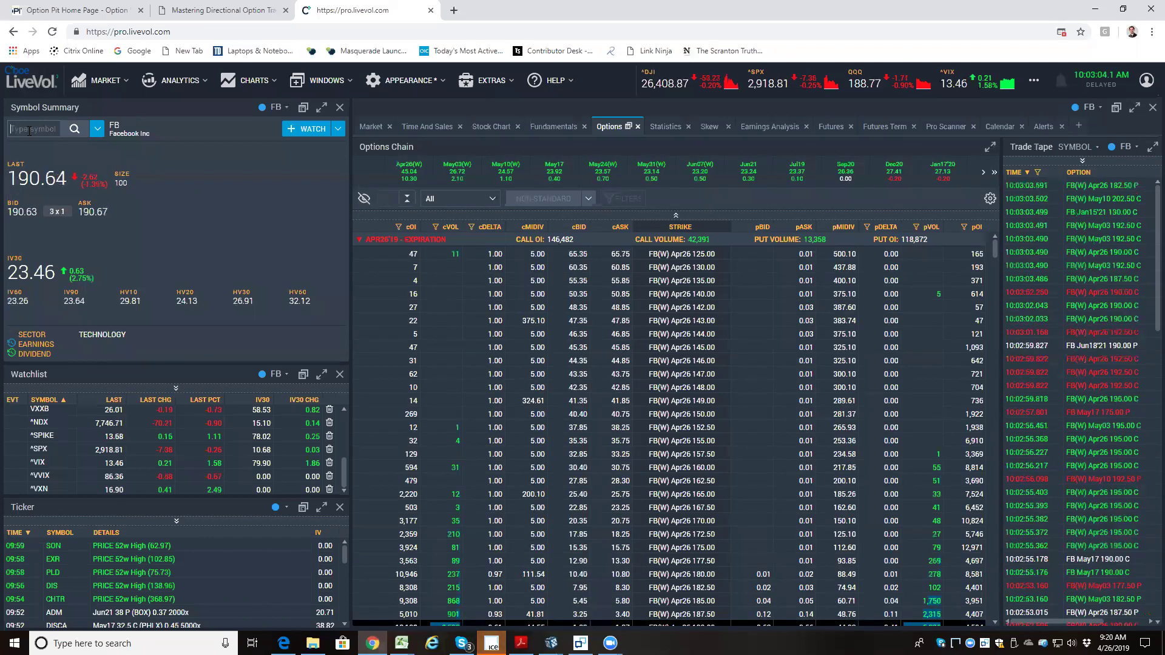
# Step: Load Ford (F) and then TSLA in the Symbol Summary
pyautogui.click(29, 131)
pyautogui.write('f')
pyautogui.press('Return')
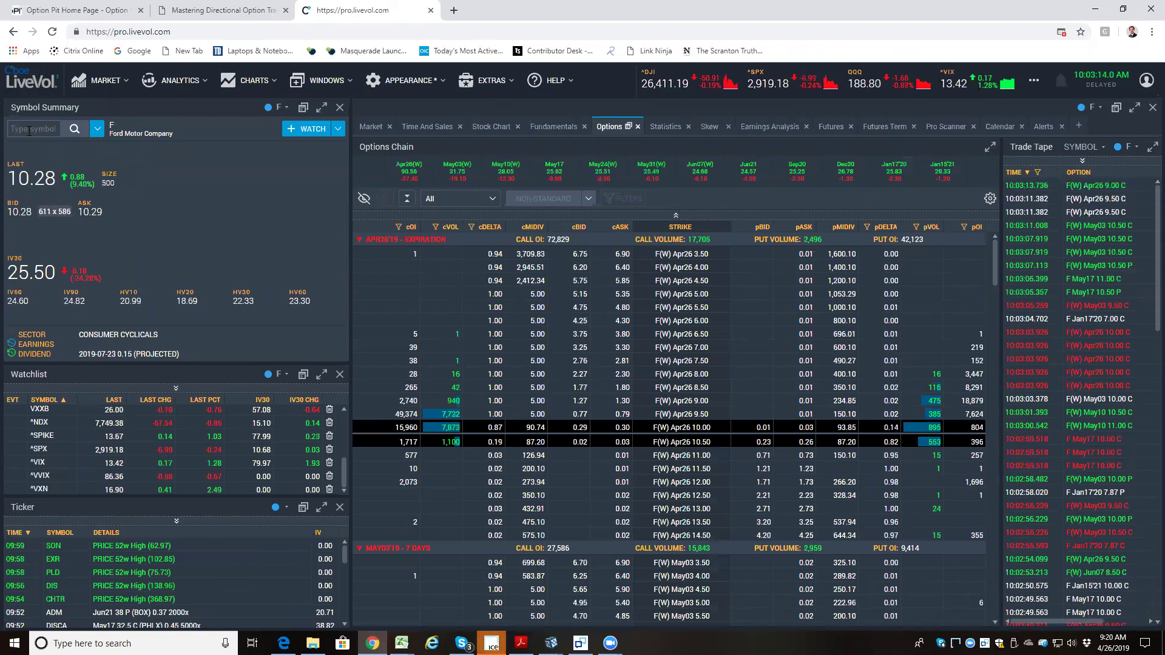
pyautogui.write('TSLA')
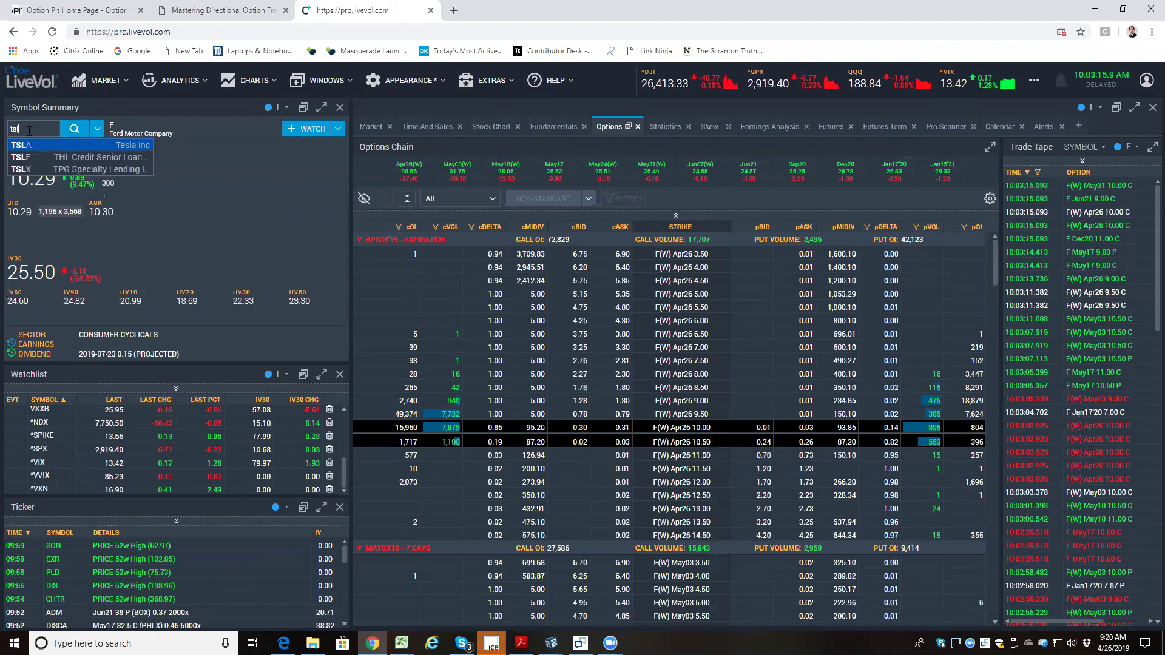
pyautogui.press('Return')
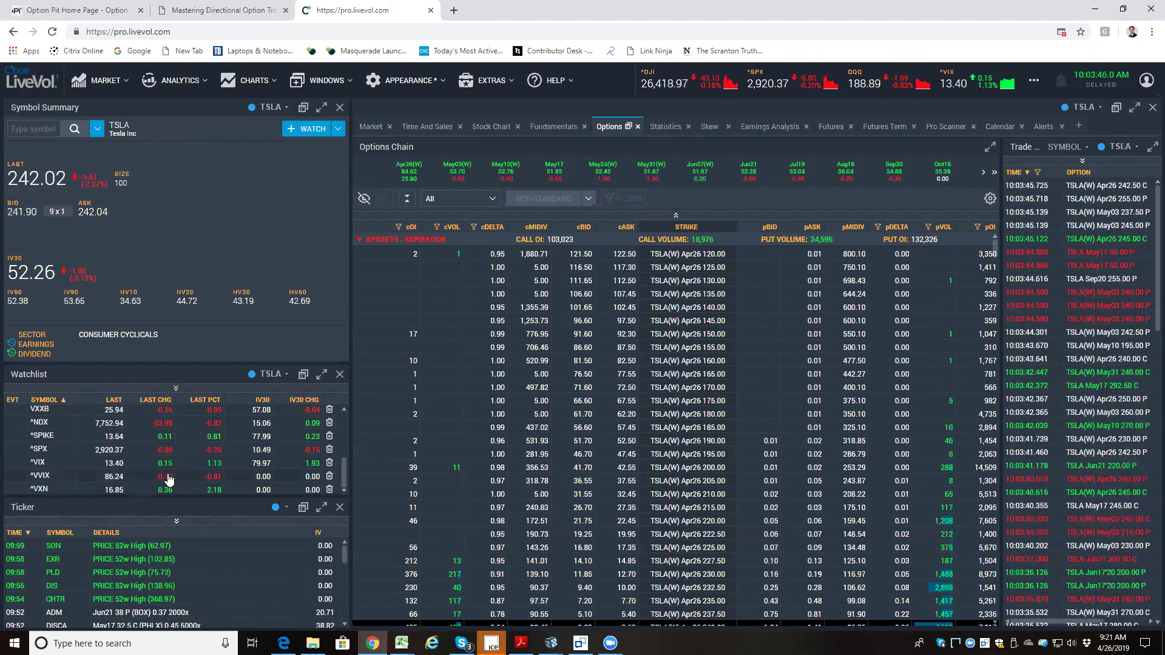
pyautogui.scroll(1, 174, 474)
pyautogui.scroll(-1, 182, 482)
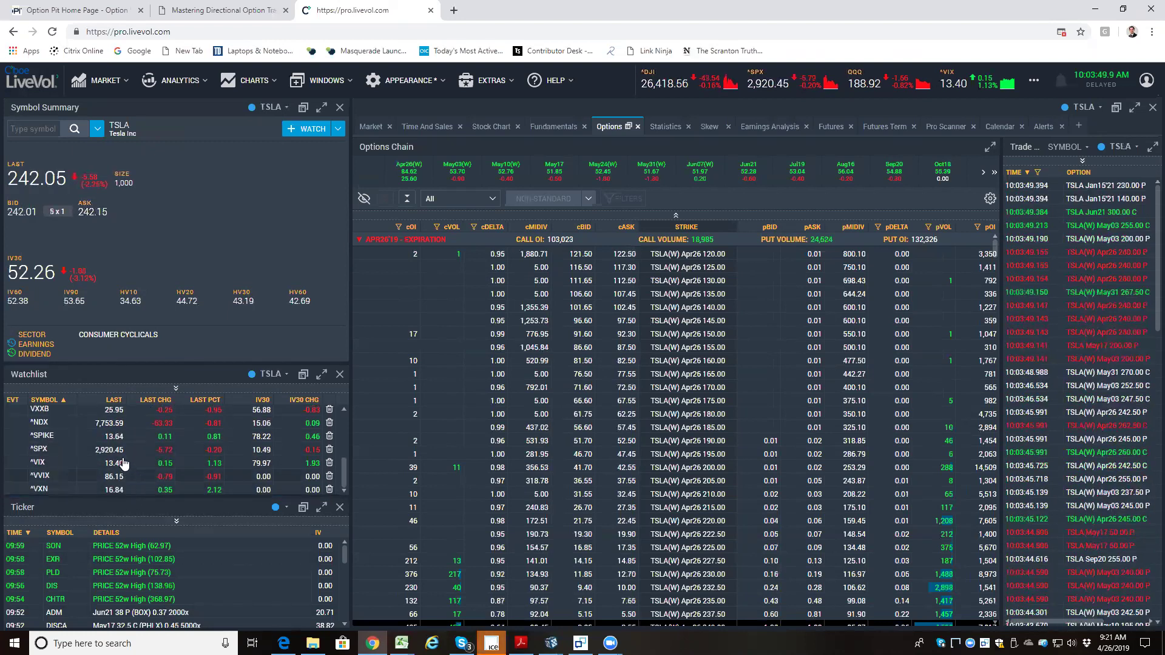
# Step: Show ^SPX in the Stock Chart and toggle its implied volatility and skew sub-panes
pyautogui.click(40, 449)
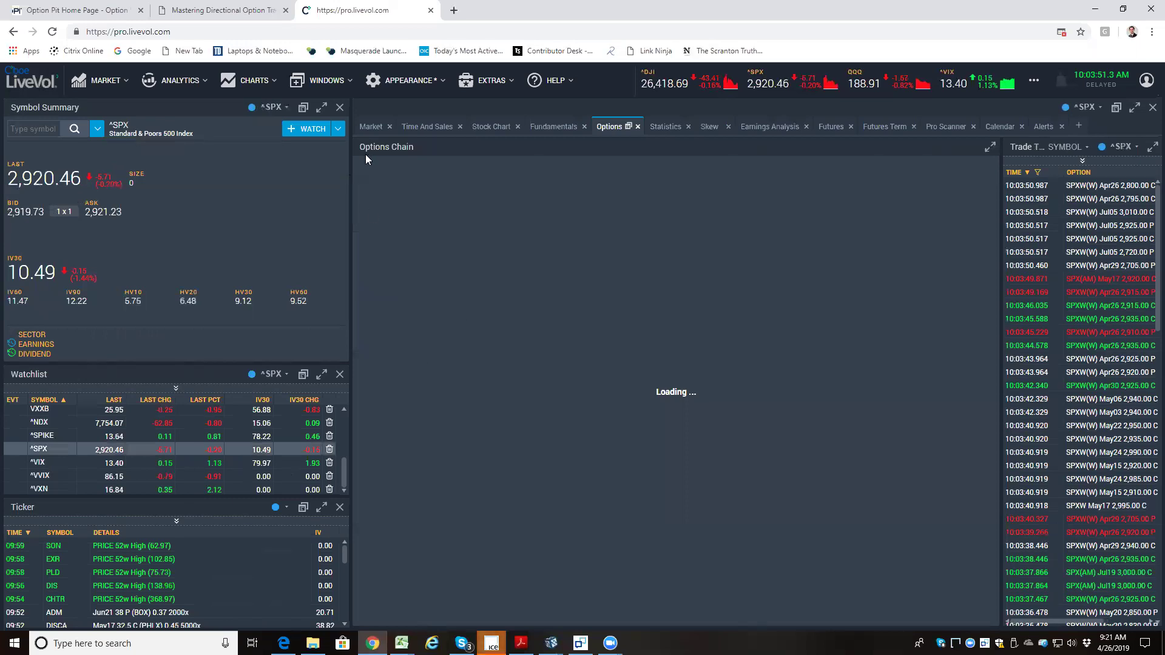
pyautogui.click(484, 130)
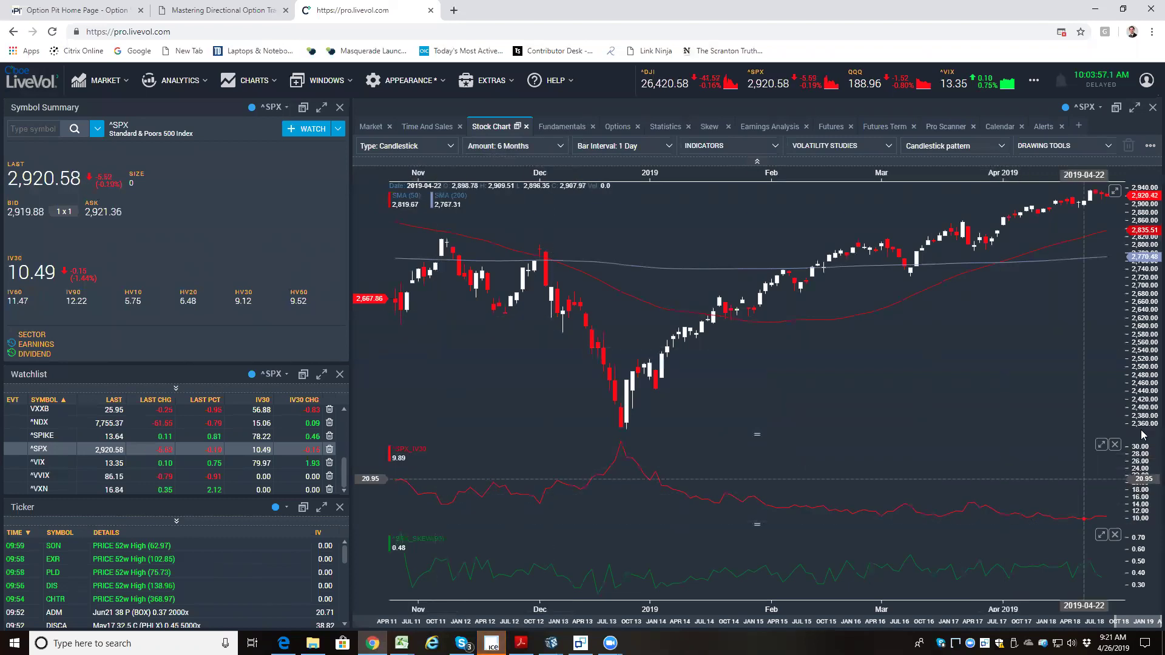
pyautogui.click(1115, 447)
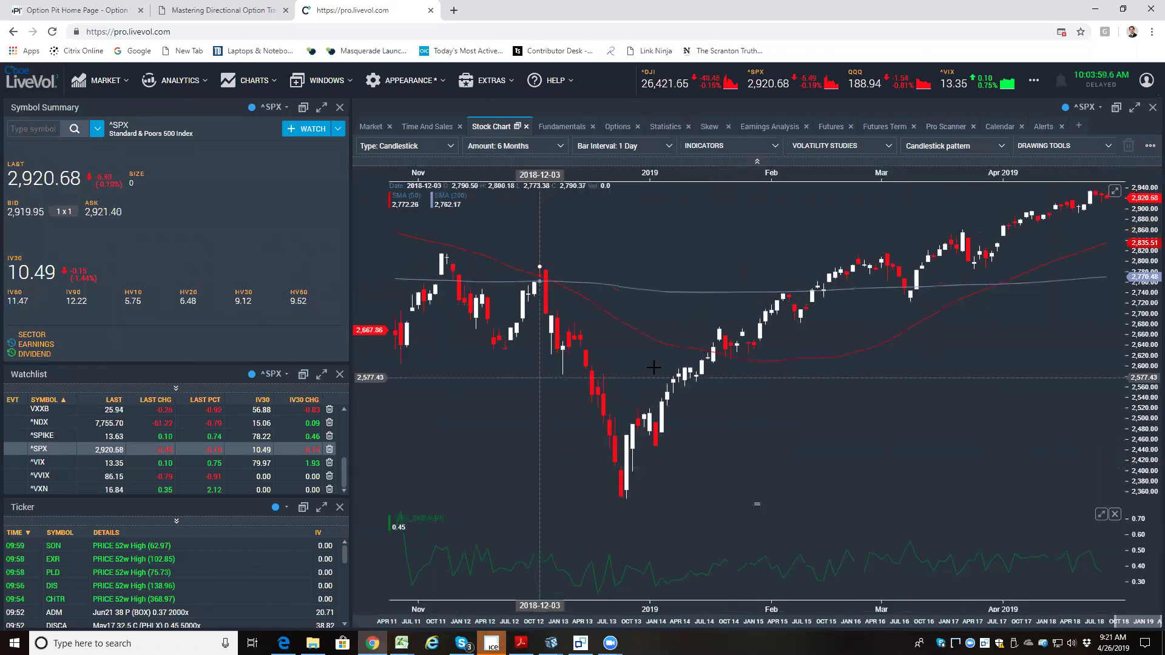
pyautogui.click(1115, 191)
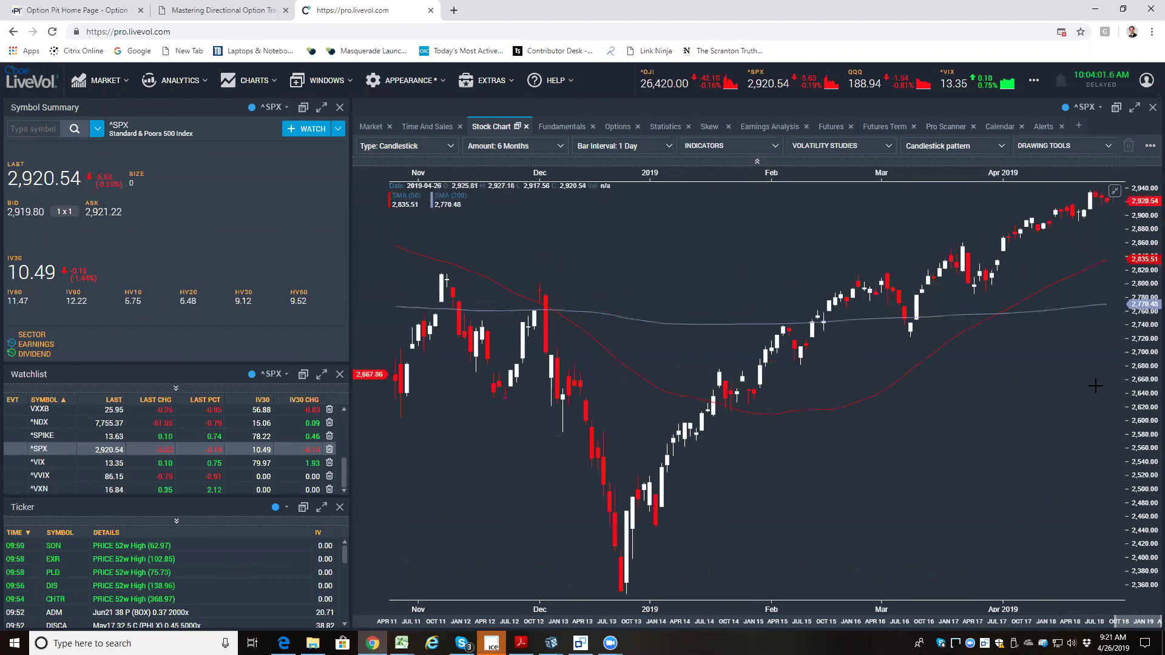
pyautogui.click(1115, 191)
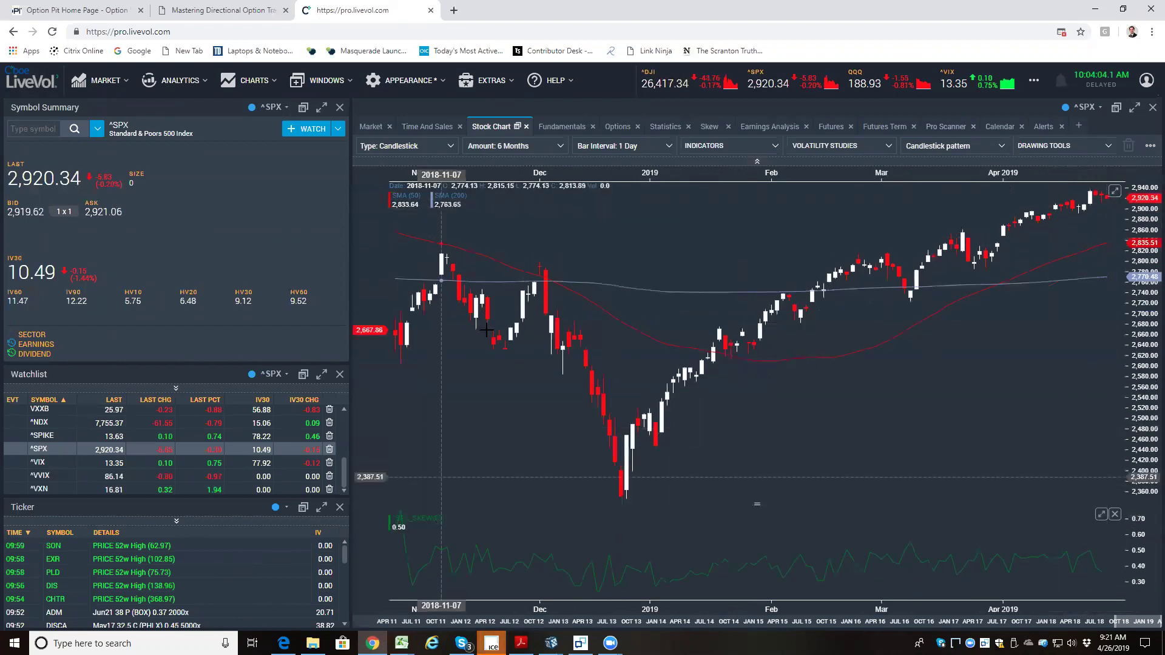
# Step: Add the HV/IV Comparison volatility study, enlarge its IV30 pane and open its settings
pyautogui.click(846, 148)
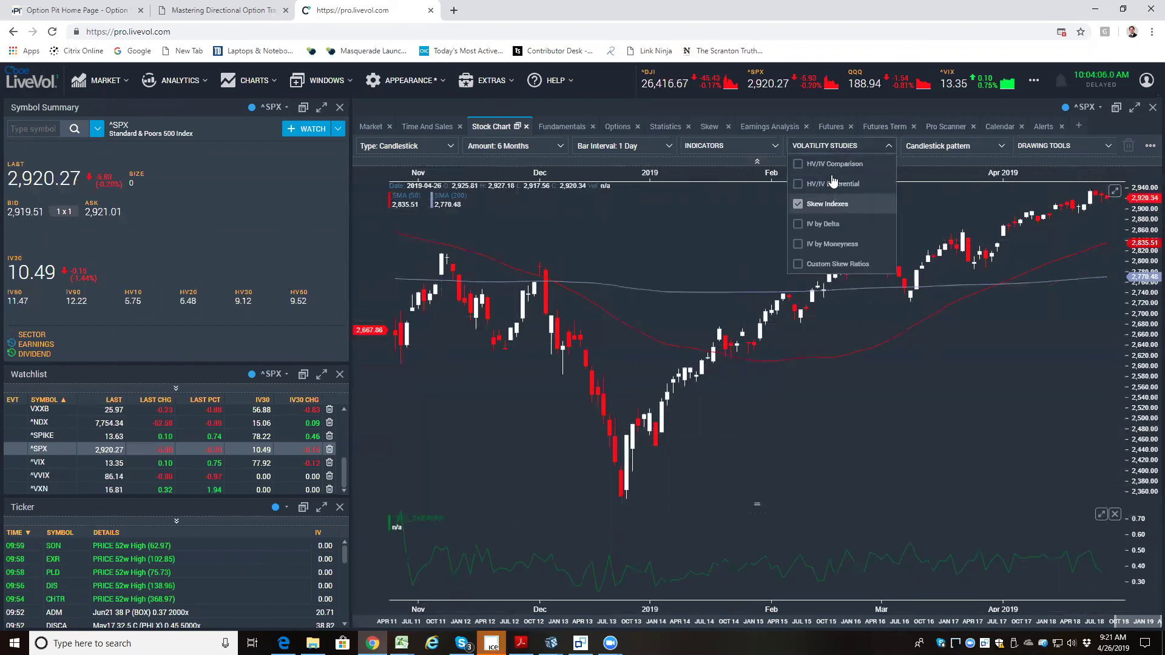
pyautogui.click(832, 164)
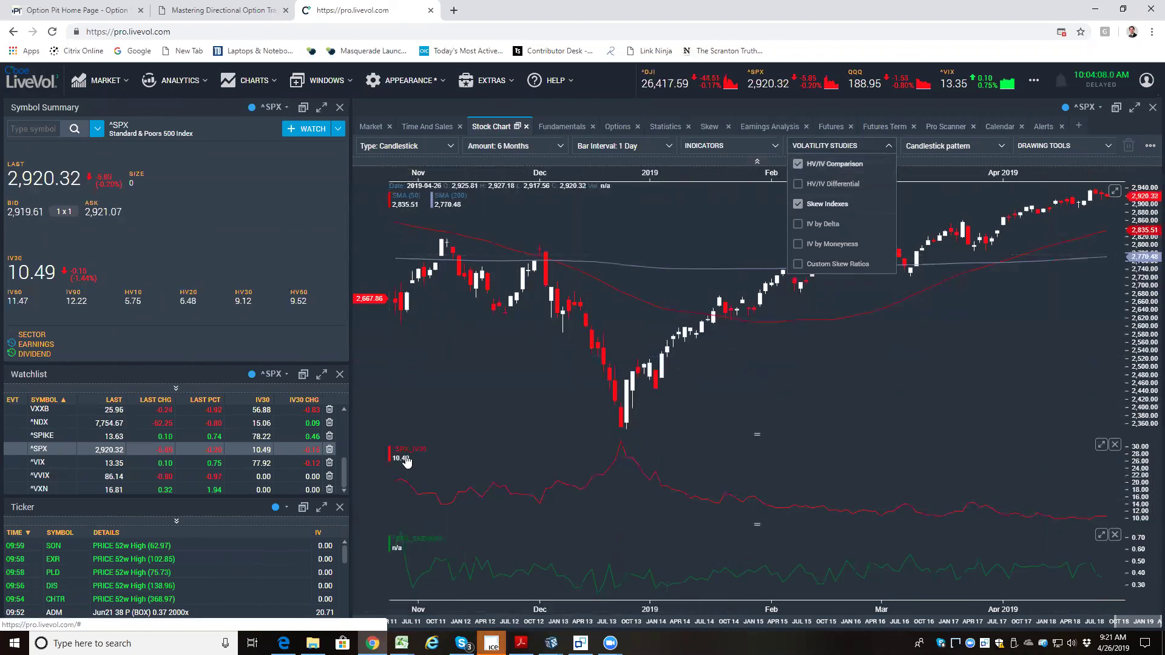
pyautogui.doubleClick(840, 505)
pyautogui.click(411, 205)
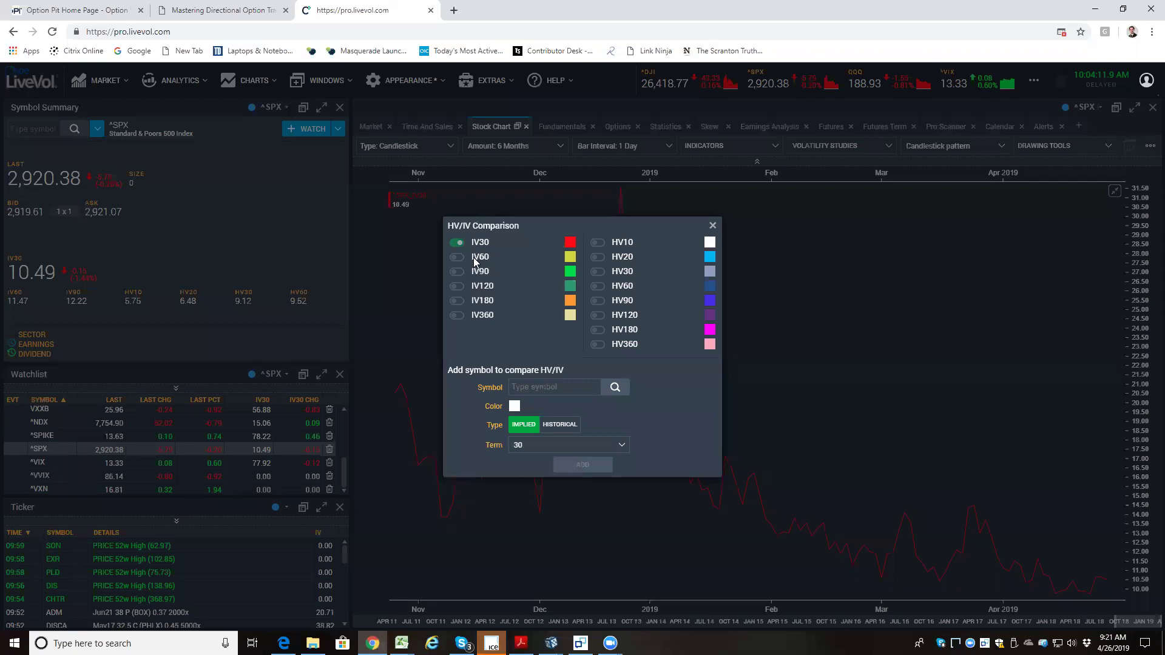
# Step: Enable the HV10 line in the HV/IV Comparison settings and close the dialog
pyautogui.click(598, 243)
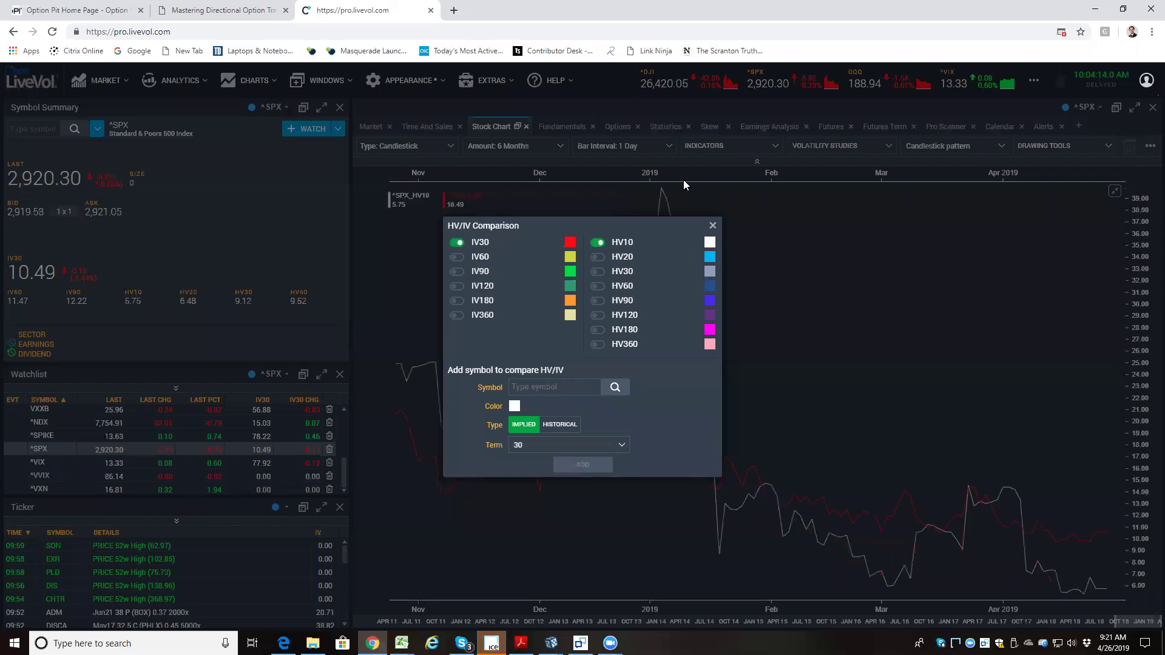
pyautogui.click(719, 224)
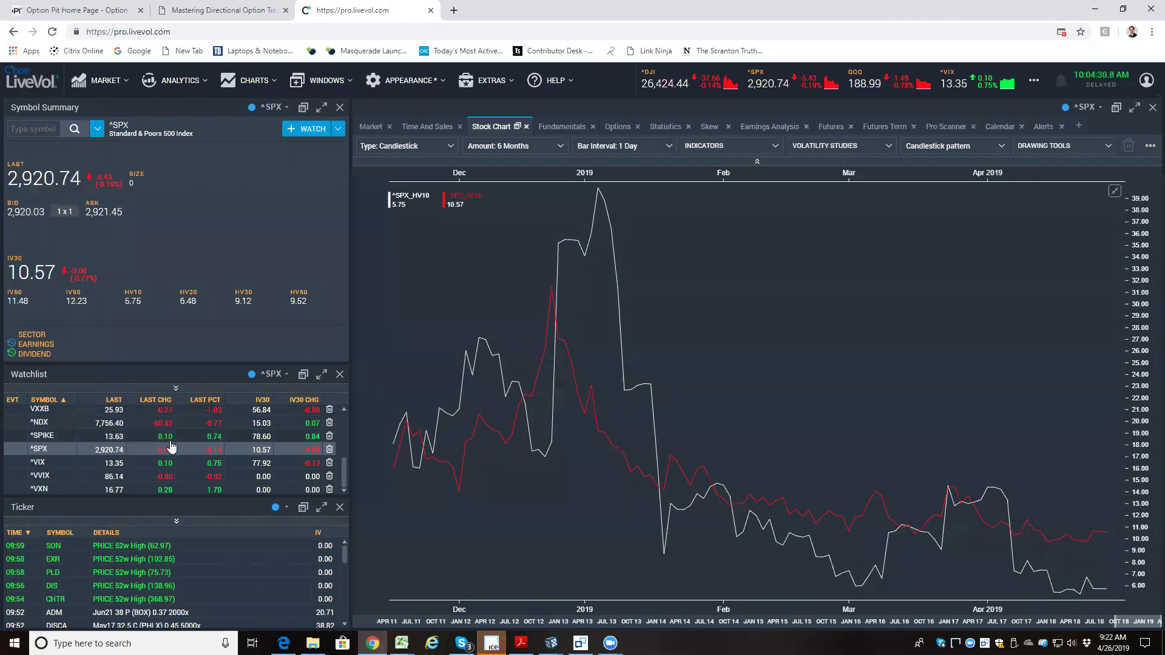
# Step: Load VIX, then VXXB, into the symbol box so the HV/IV chart shows VXXB
pyautogui.scroll(2, 164, 467)
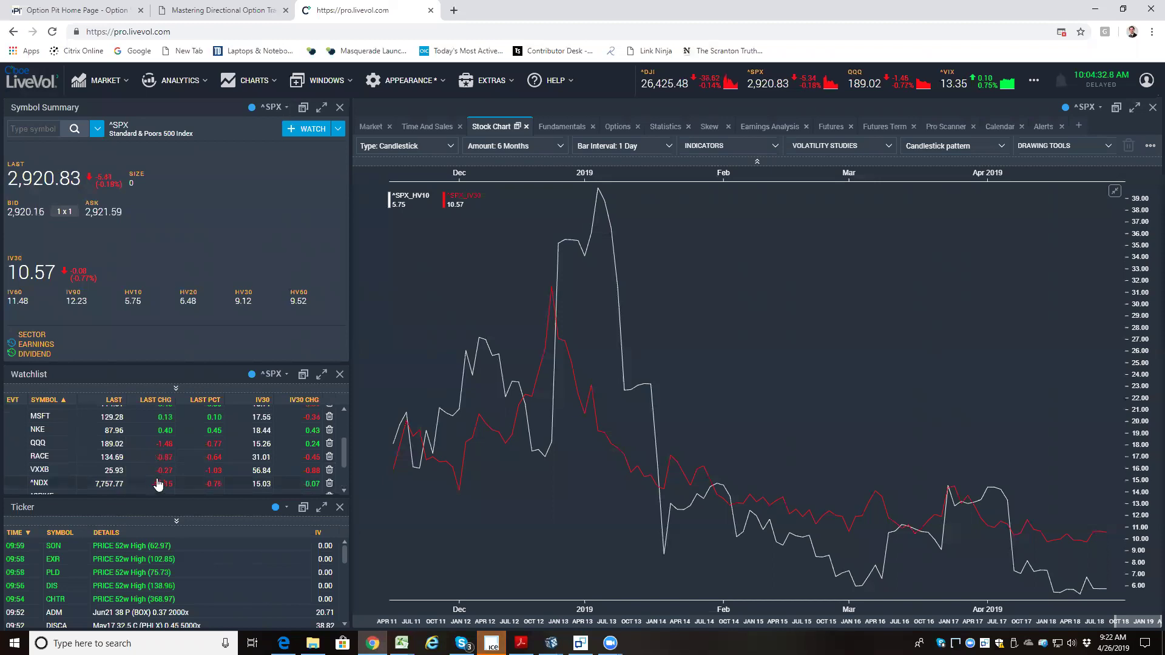
pyautogui.click(20, 129)
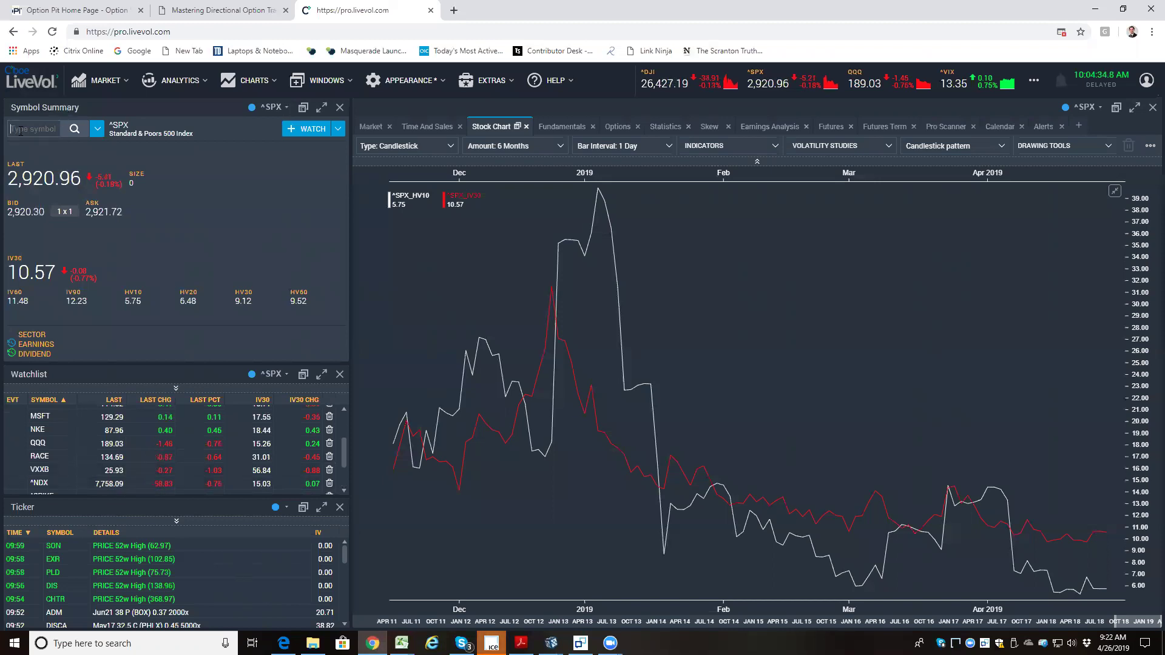
pyautogui.write('vix')
pyautogui.press('Return')
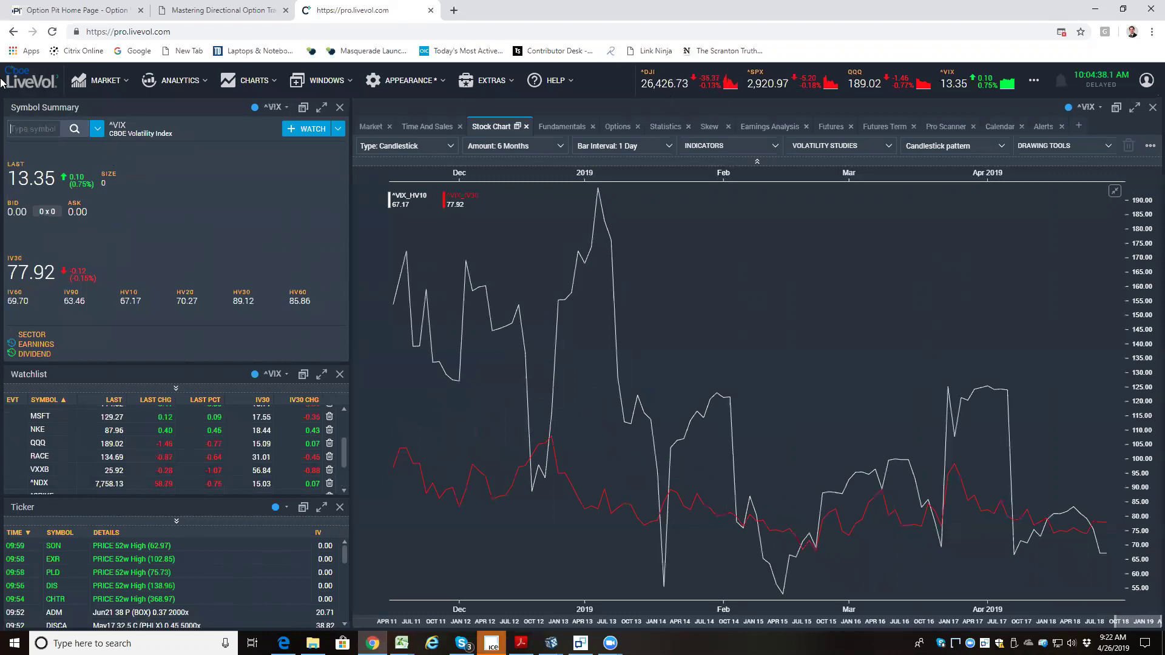
pyautogui.write('vxxb')
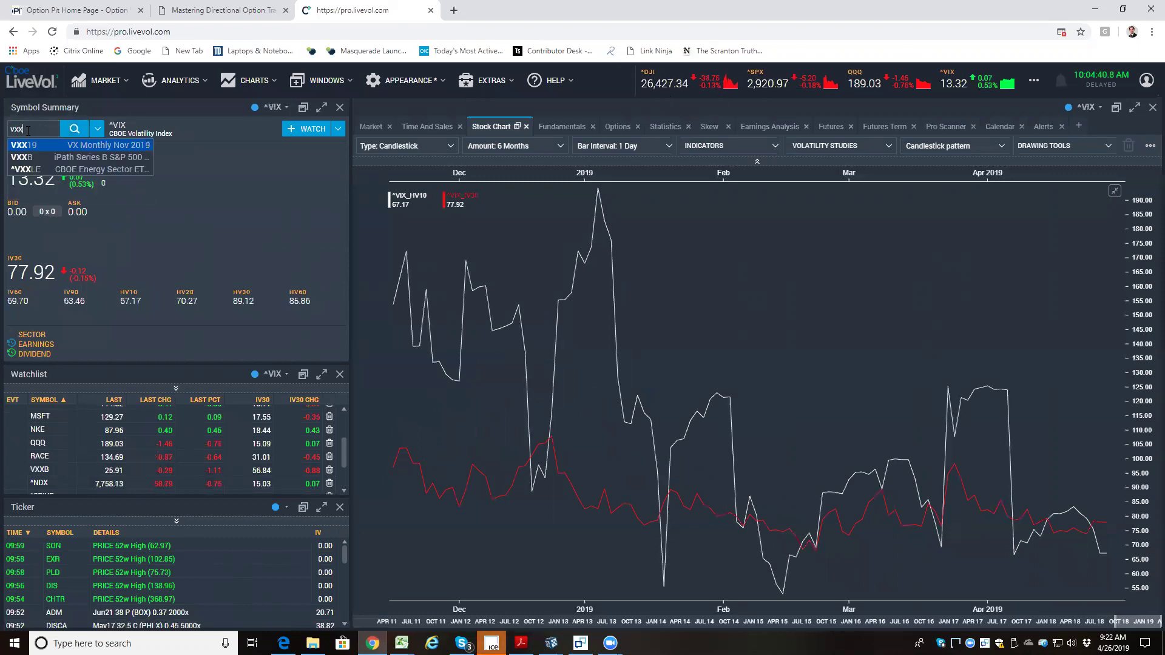
pyautogui.press('Return')
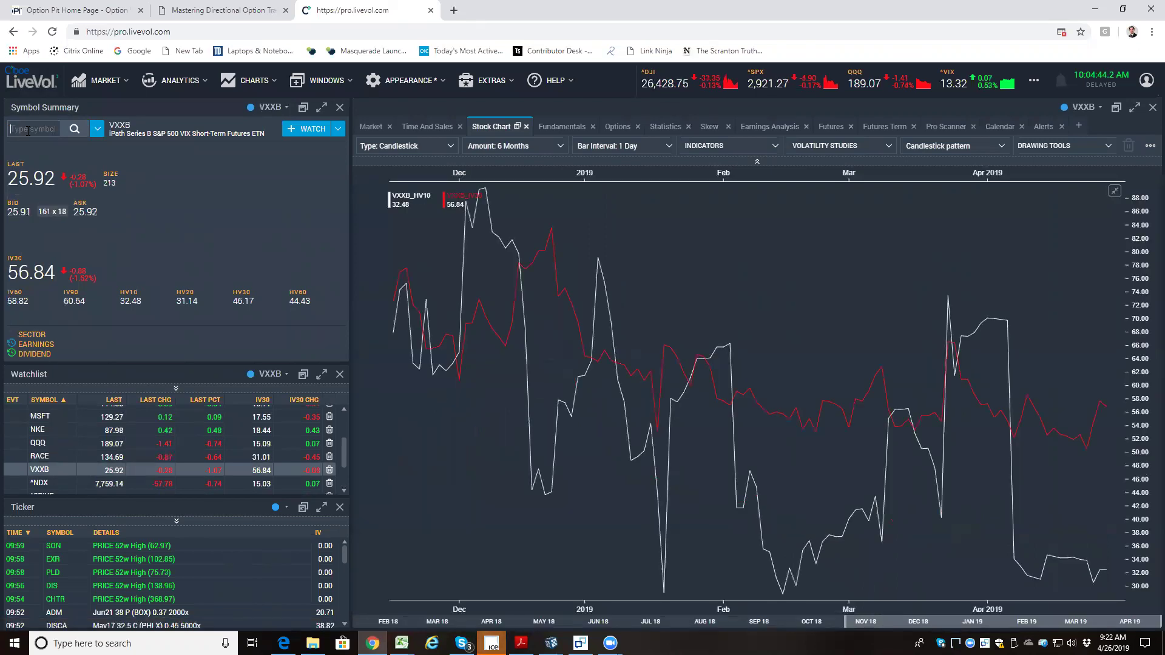
pyautogui.click(27, 130)
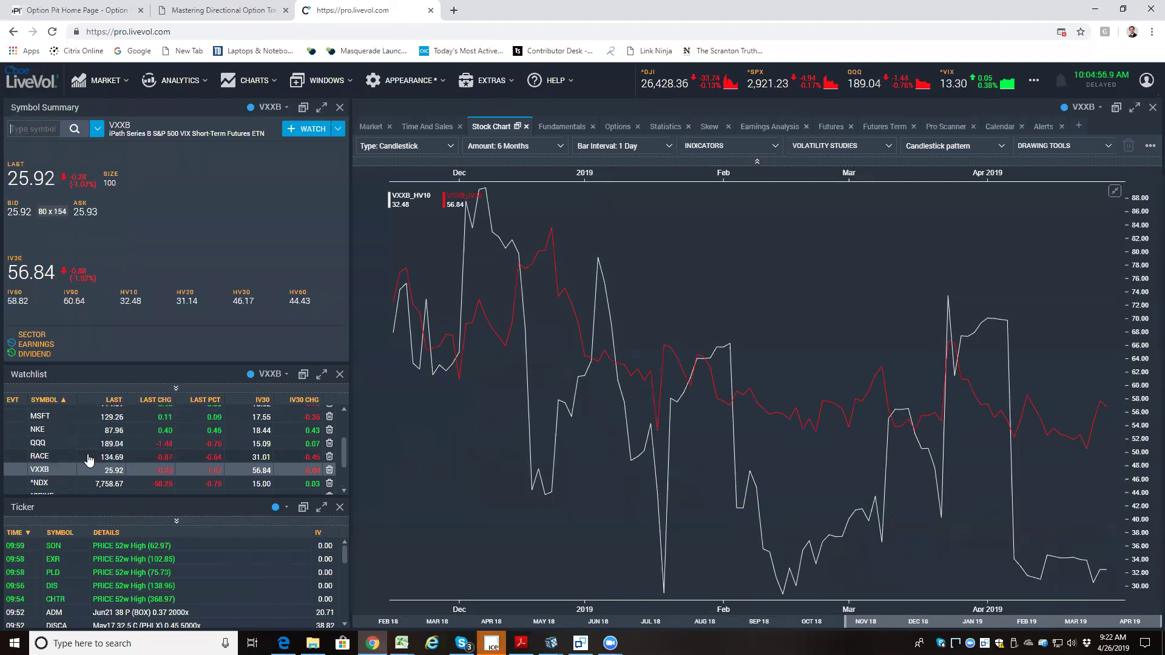
pyautogui.scroll(-1, 97, 450)
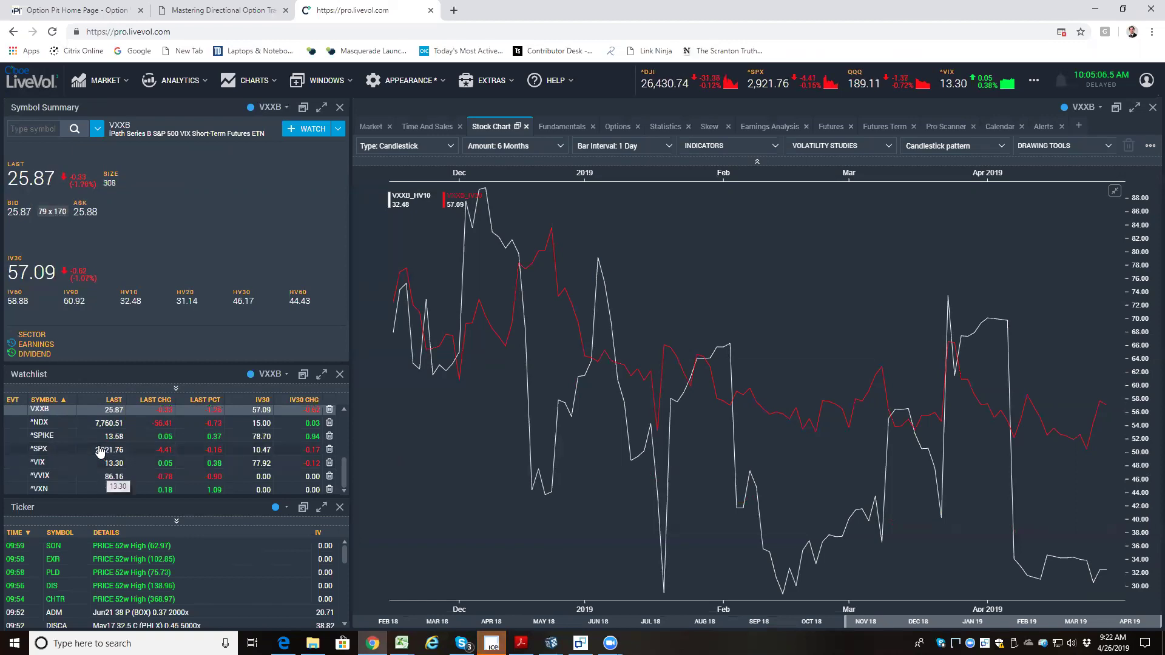
pyautogui.scroll(5, 98, 457)
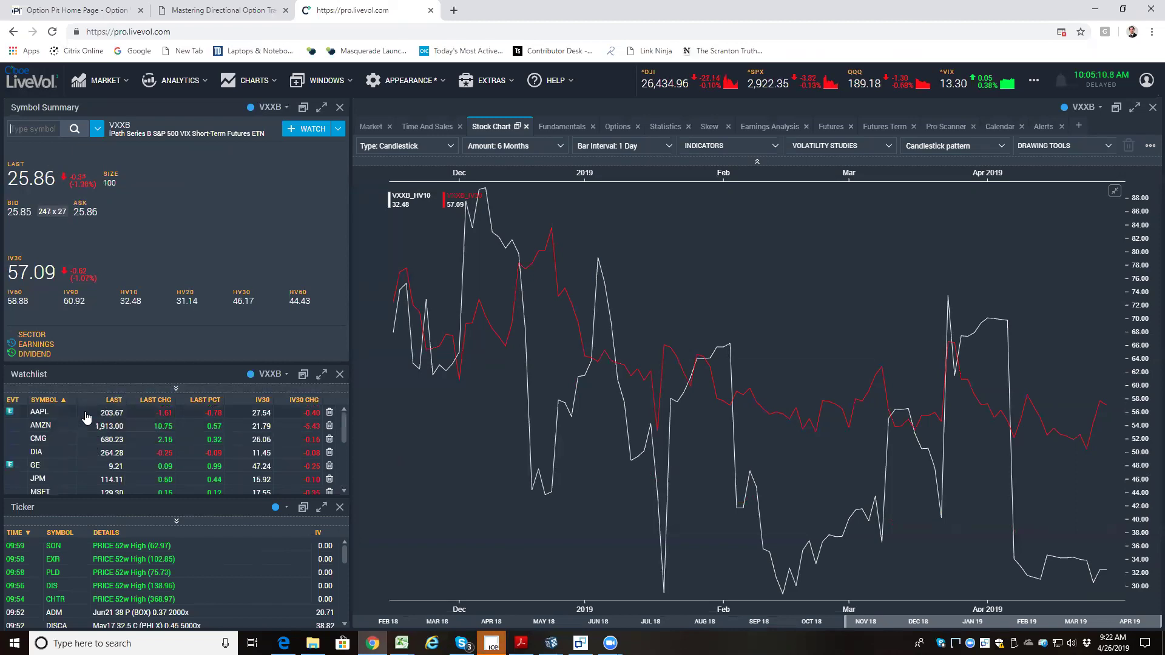
pyautogui.scroll(-5, 88, 415)
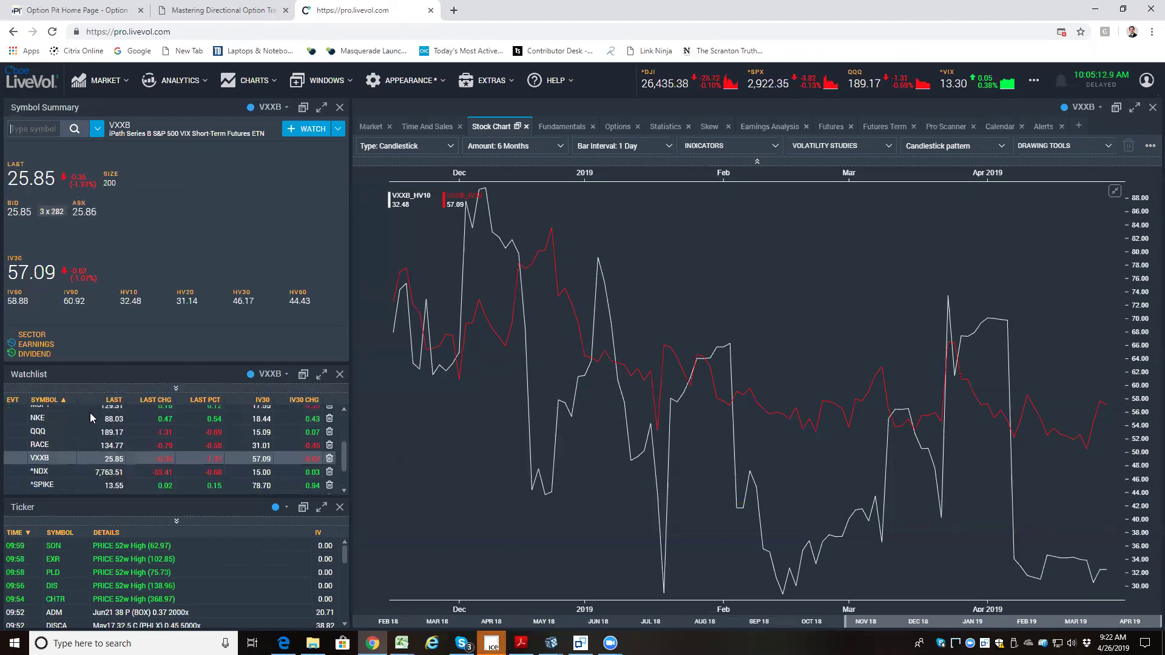